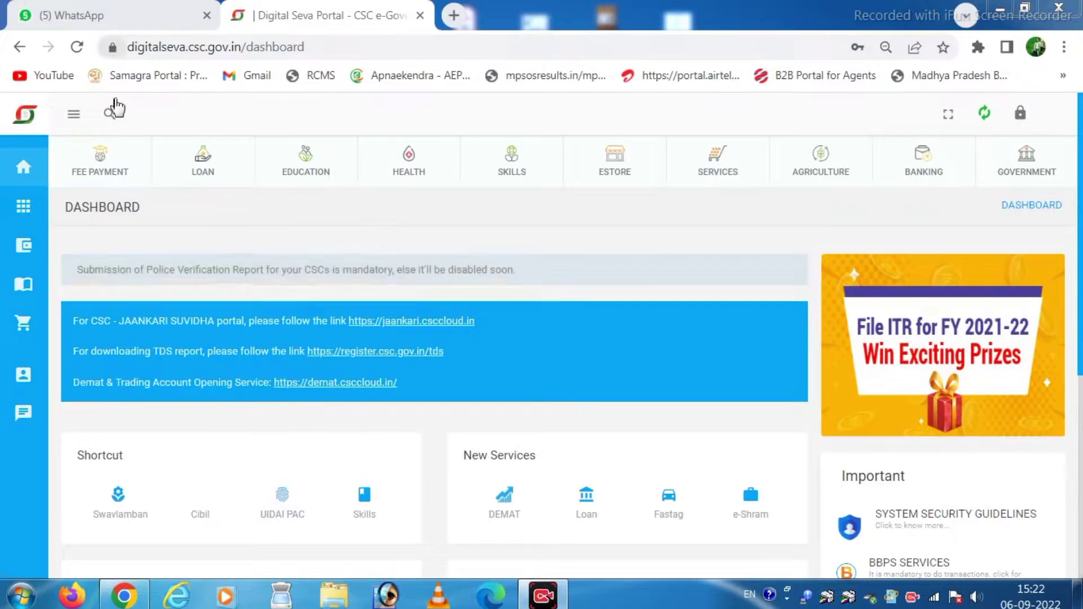
Search services for 'bijl' and choose the Bill Payment in Electricity result.
{"action": "left_click", "coordinate": [110, 115]}
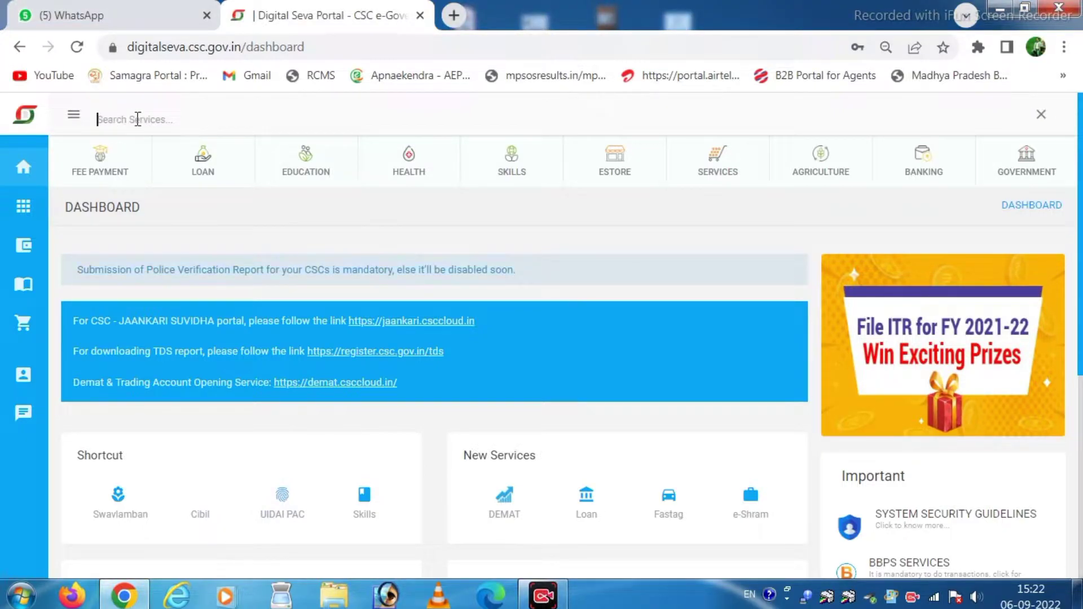
{"action": "type", "text": "bijli"}
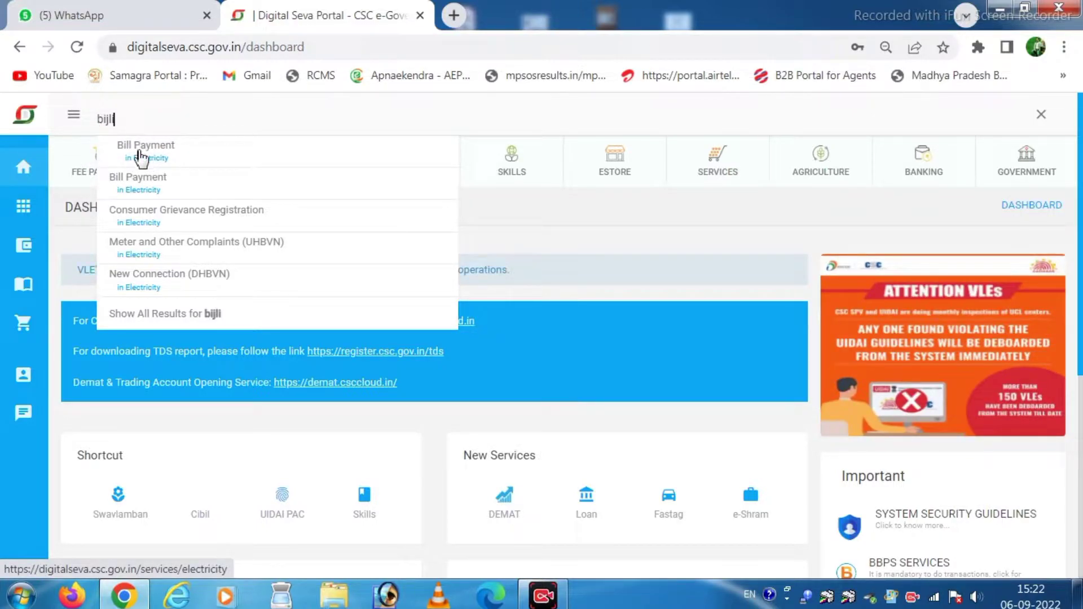
{"action": "left_click", "coordinate": [146, 153]}
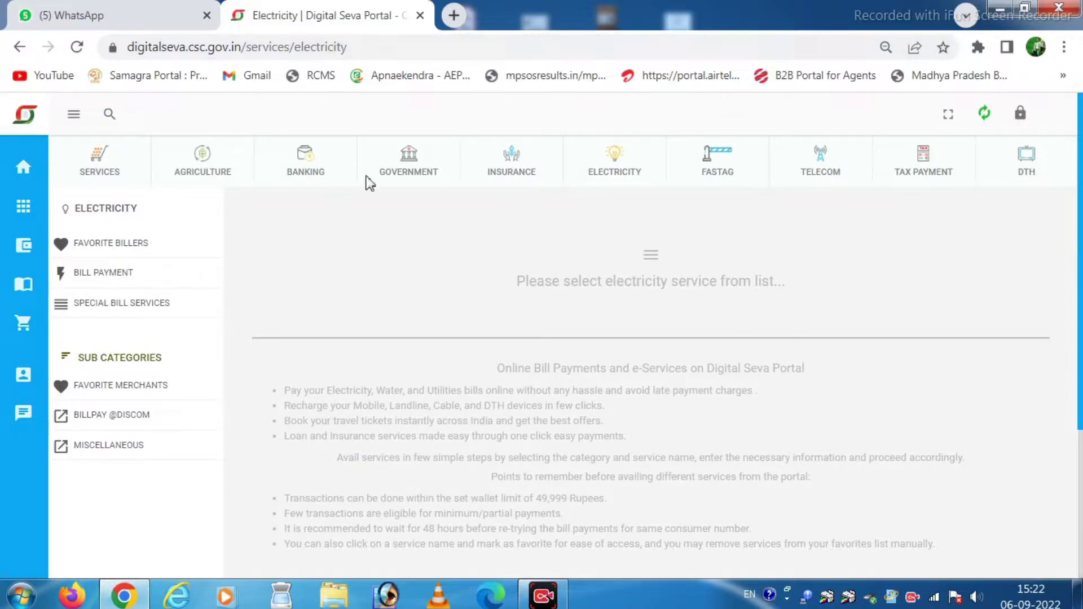
Resync the portal profile, wait out the unresponsive page, and return to the dashboard.
{"action": "left_click", "coordinate": [984, 116]}
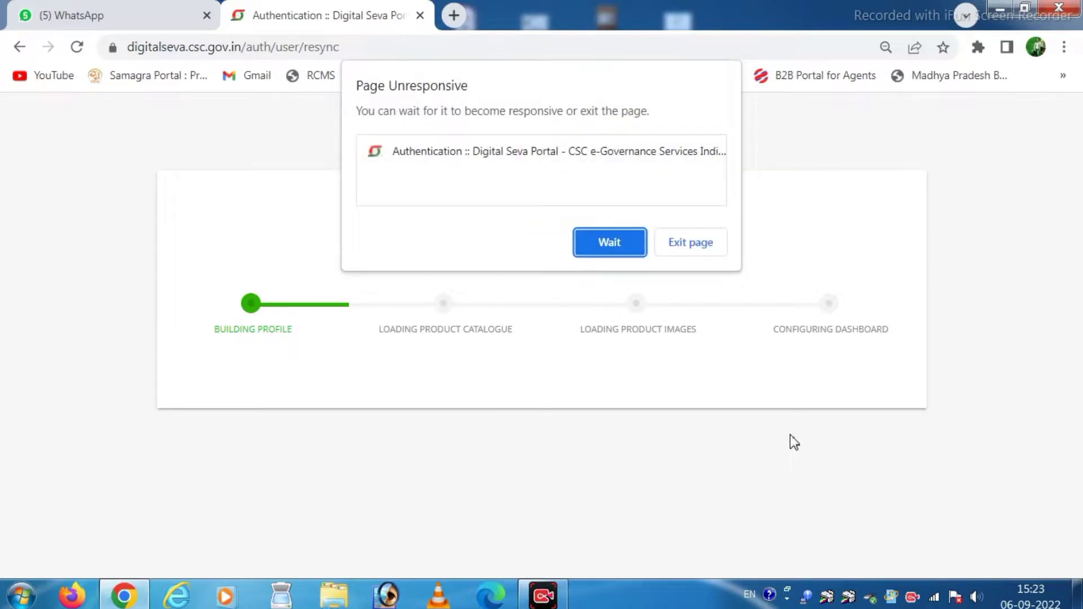
{"action": "left_click", "coordinate": [593, 250]}
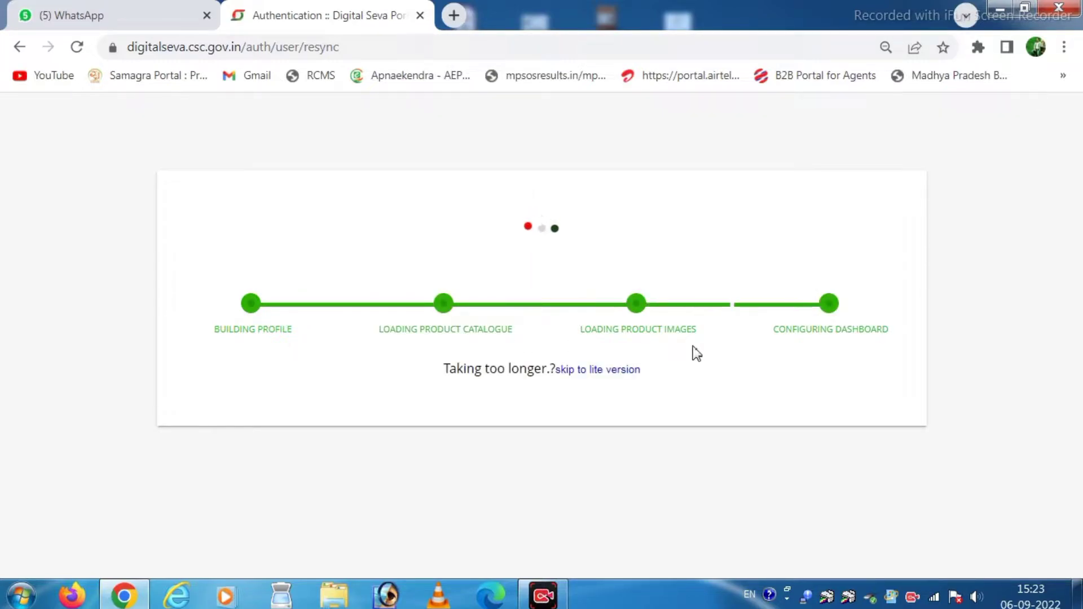
{"action": "left_click", "coordinate": [566, 370]}
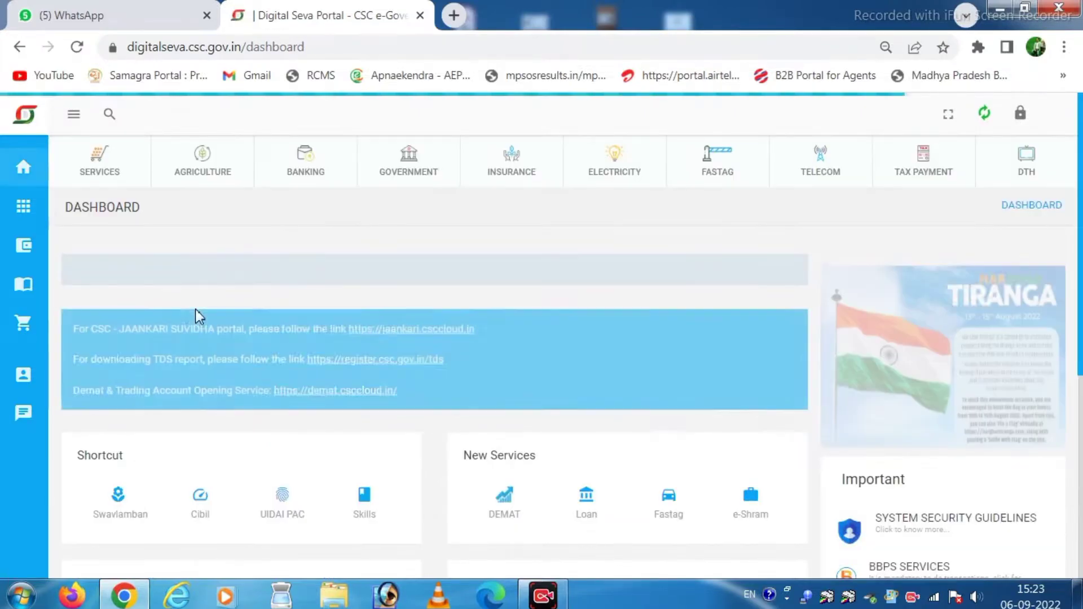
{"action": "scroll", "coordinate": [805, 357], "scroll_direction": "down", "scroll_amount": 4}
{"action": "scroll", "coordinate": [804, 357], "scroll_direction": "up", "scroll_amount": 4}
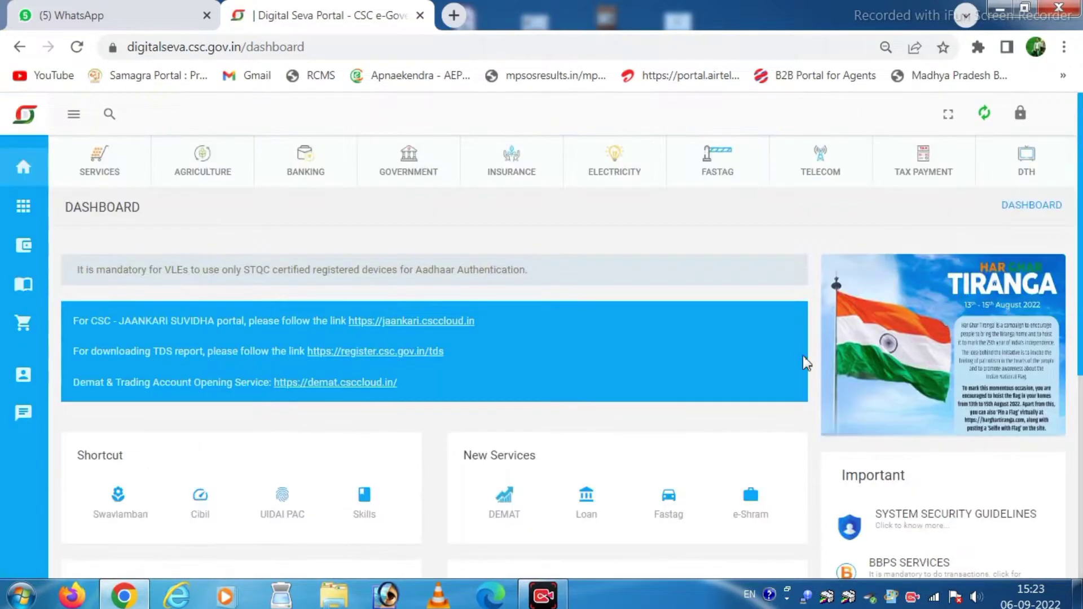
{"action": "scroll", "coordinate": [658, 266], "scroll_direction": "down", "scroll_amount": 2}
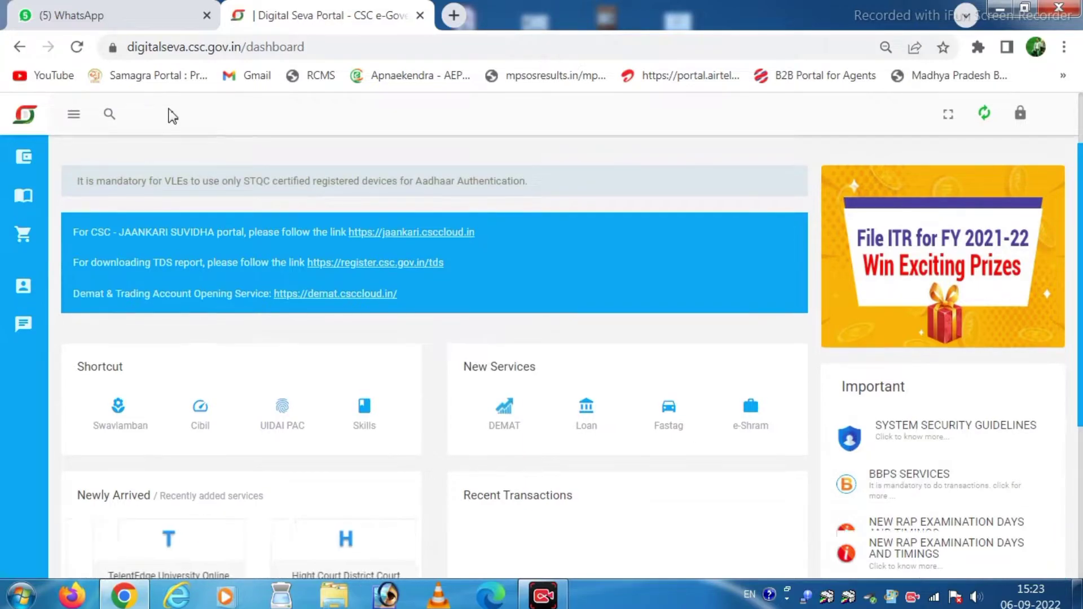
Search services again for 'bij' and choose Bill Payment in Electricity.
{"action": "scroll", "coordinate": [141, 116], "scroll_direction": "up", "scroll_amount": 2}
{"action": "left_click", "coordinate": [108, 118]}
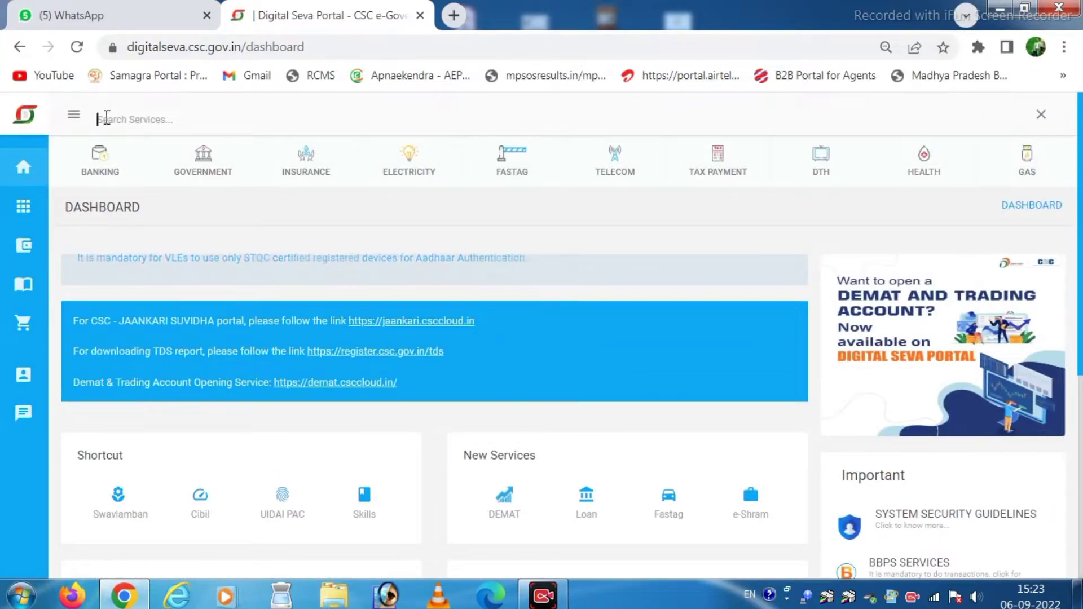
{"action": "type", "text": "bijli"}
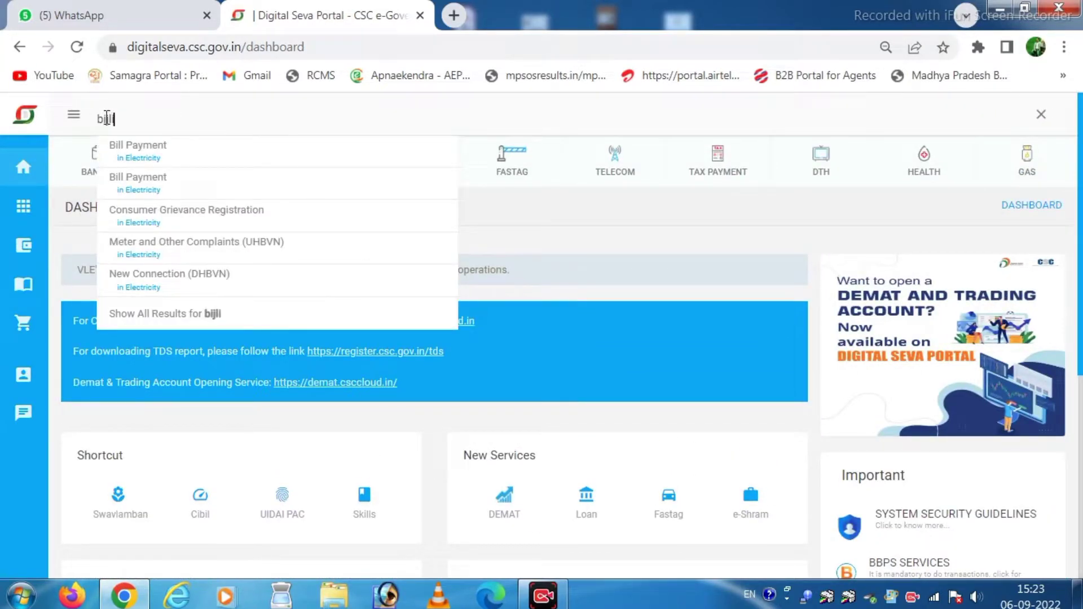
{"action": "left_click", "coordinate": [142, 160]}
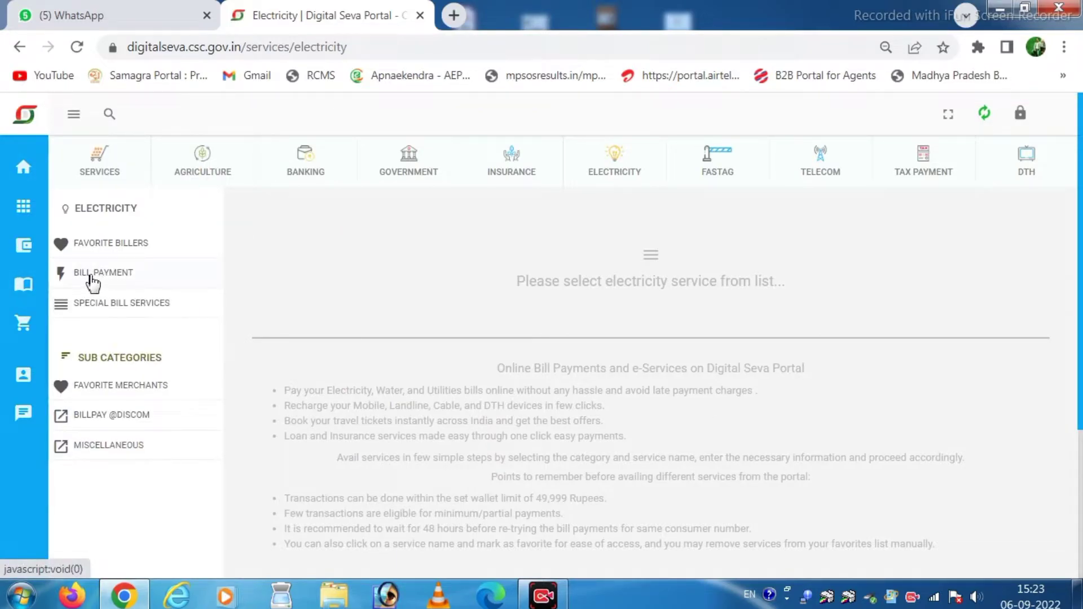
List the electricity billers and filter them by 'madhya p' to show Bhopal and Jabalpur.
{"action": "left_click", "coordinate": [108, 281]}
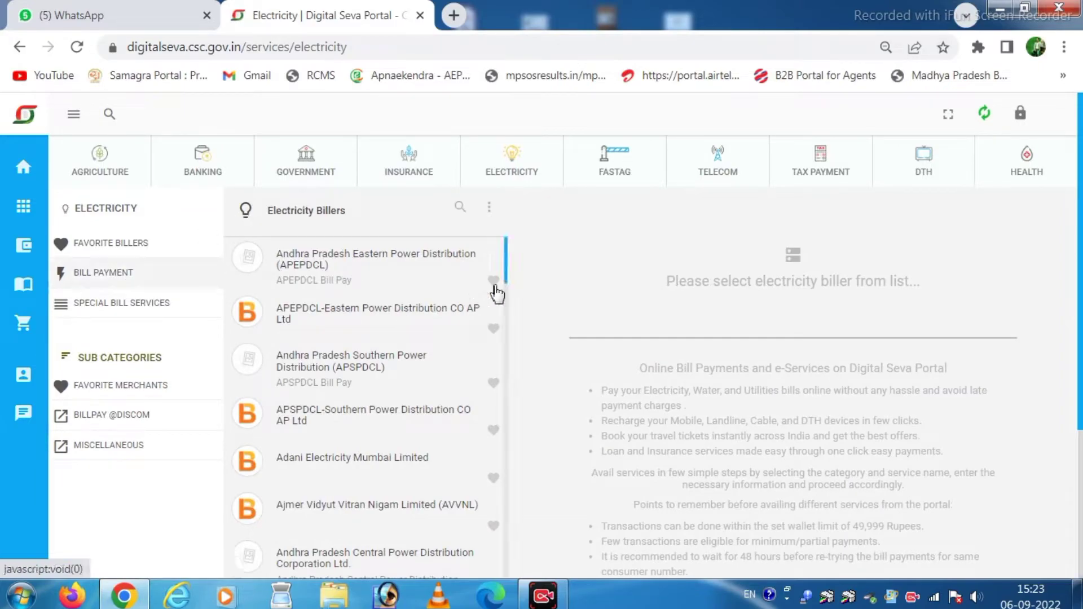
{"action": "scroll", "coordinate": [450, 387], "scroll_direction": "down", "scroll_amount": 2}
{"action": "scroll", "coordinate": [445, 377], "scroll_direction": "up", "scroll_amount": 2}
{"action": "left_click", "coordinate": [464, 213]}
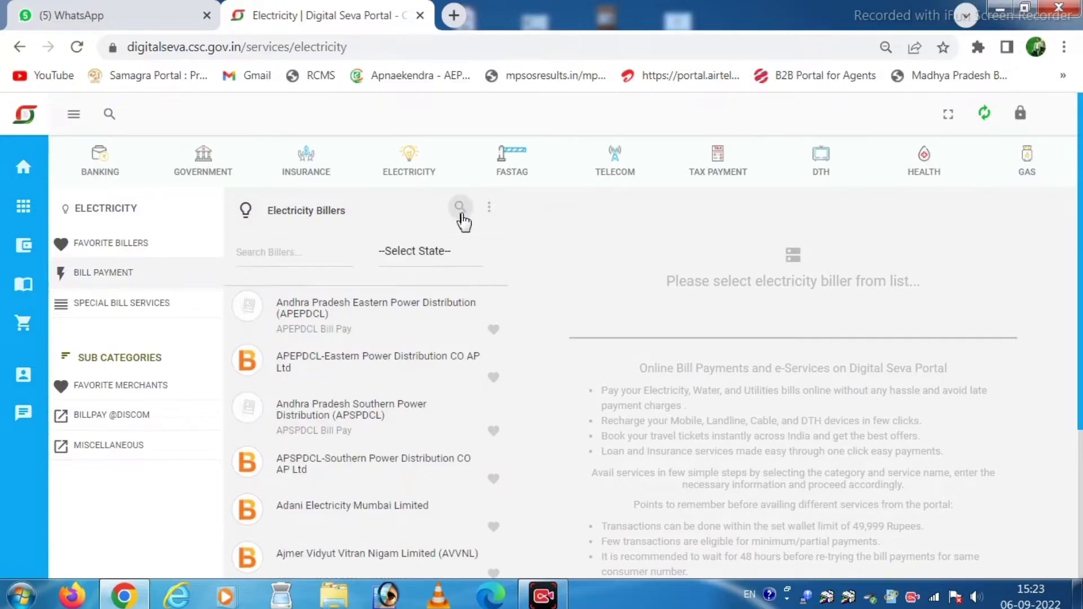
{"action": "left_click", "coordinate": [280, 255]}
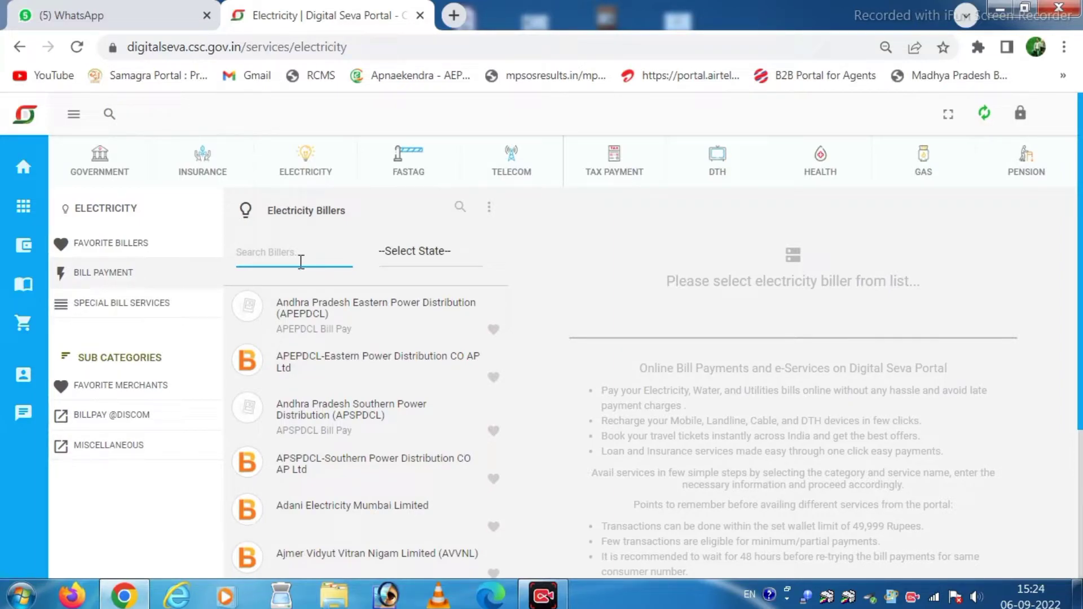
{"action": "type", "text": "m"}
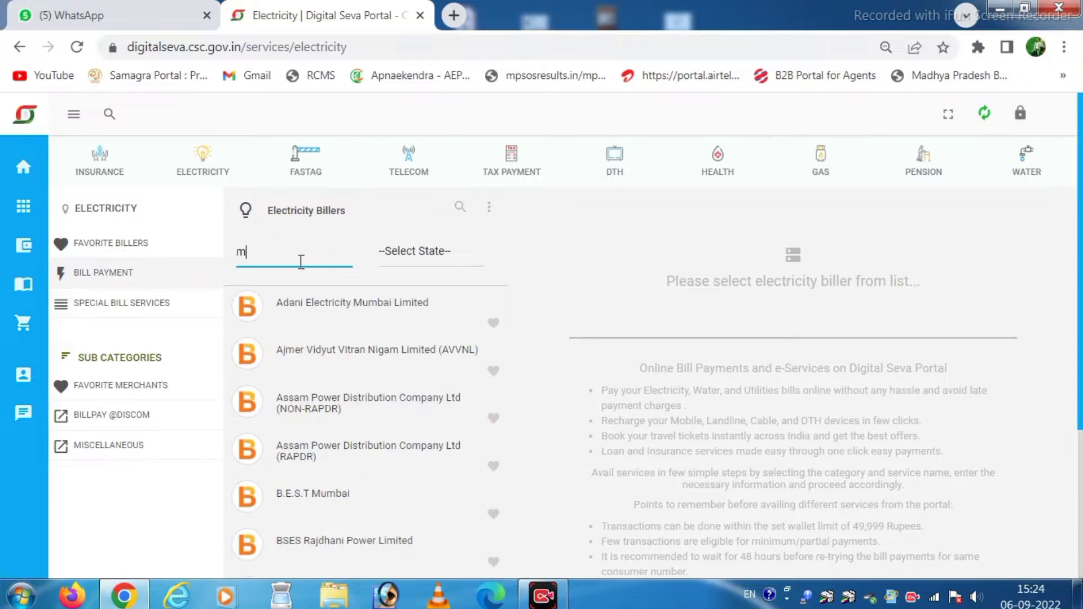
{"action": "type", "text": "ad"}
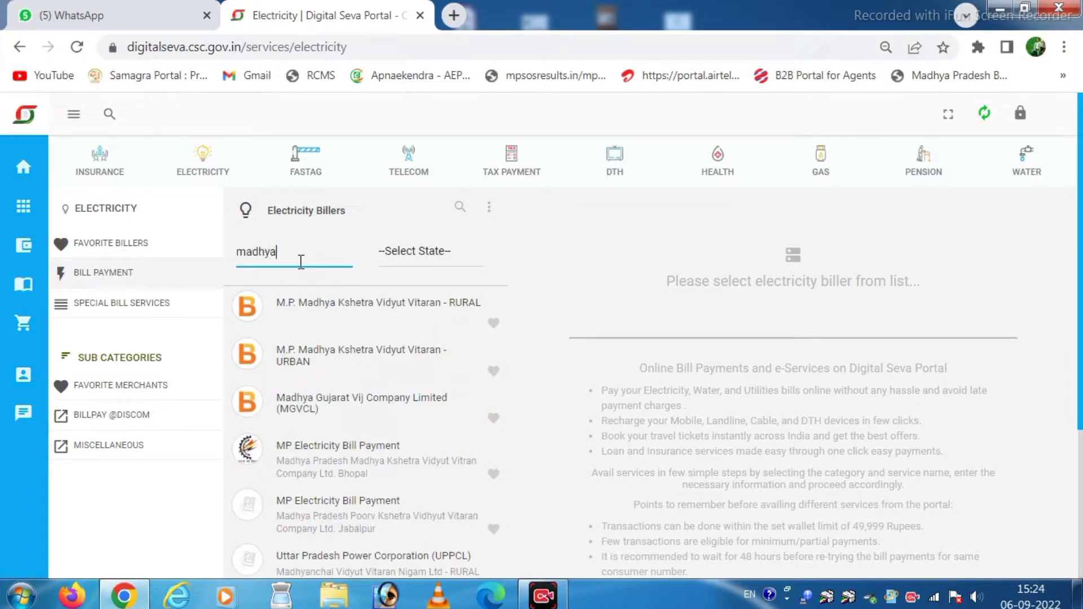
{"action": "type", "text": "hya pradesh"}
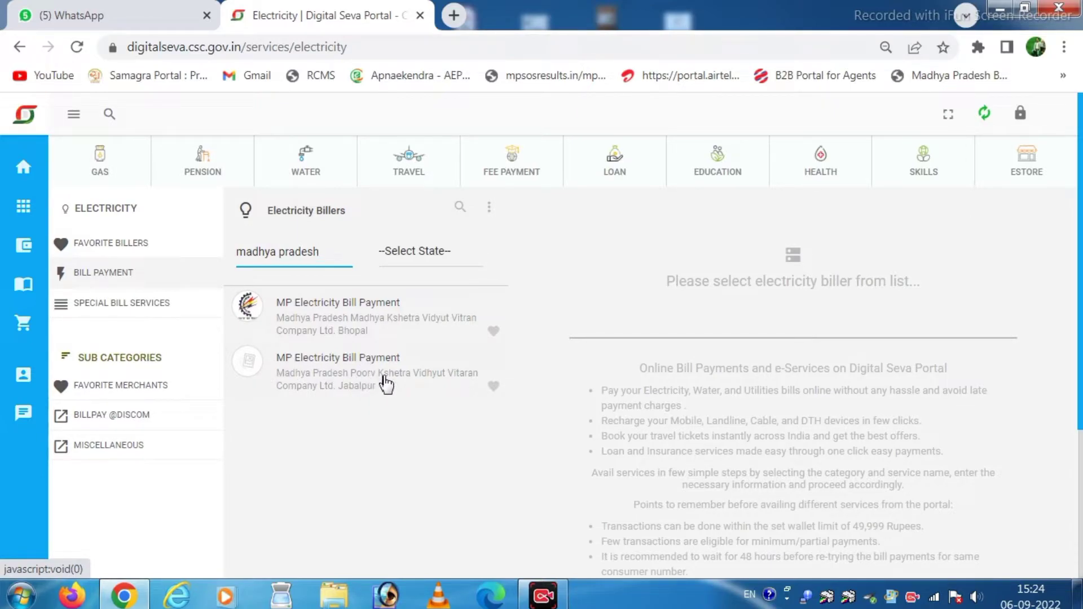
{"action": "scroll", "coordinate": [367, 384], "scroll_direction": "down", "scroll_amount": 2}
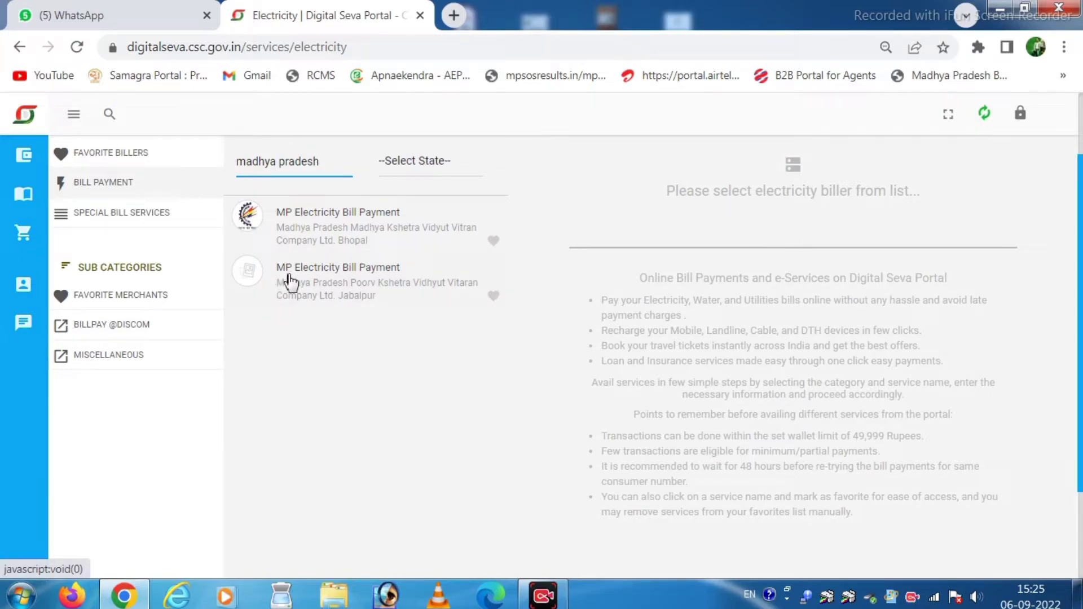
Choose the Jabalpur MP Electricity biller, enter the consumer's CA number, and fetch the bill.
{"action": "left_click", "coordinate": [339, 289]}
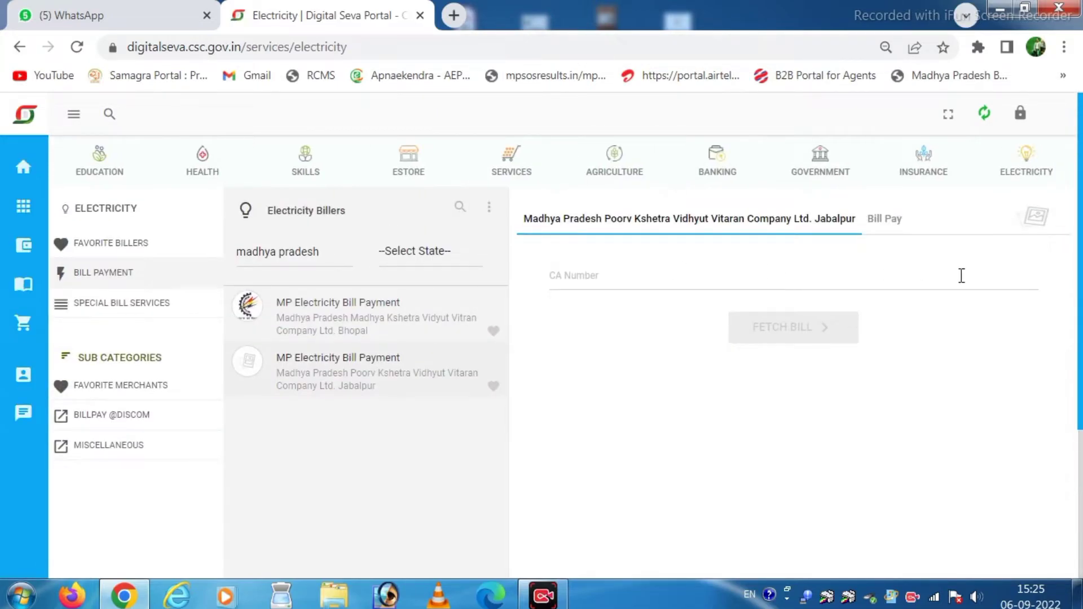
{"action": "left_click", "coordinate": [614, 273]}
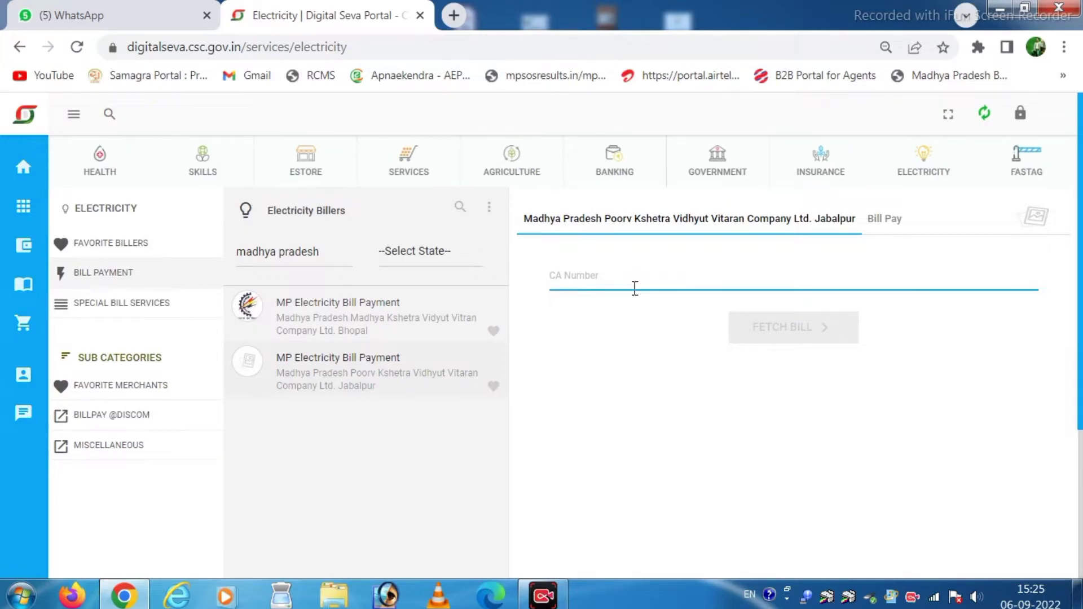
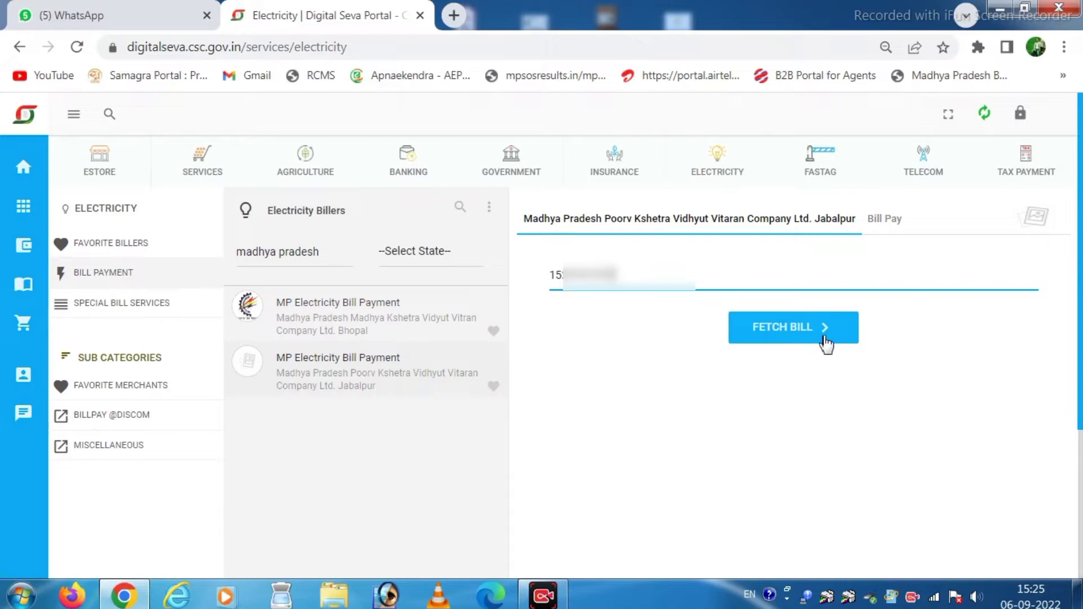
{"action": "left_click", "coordinate": [801, 343]}
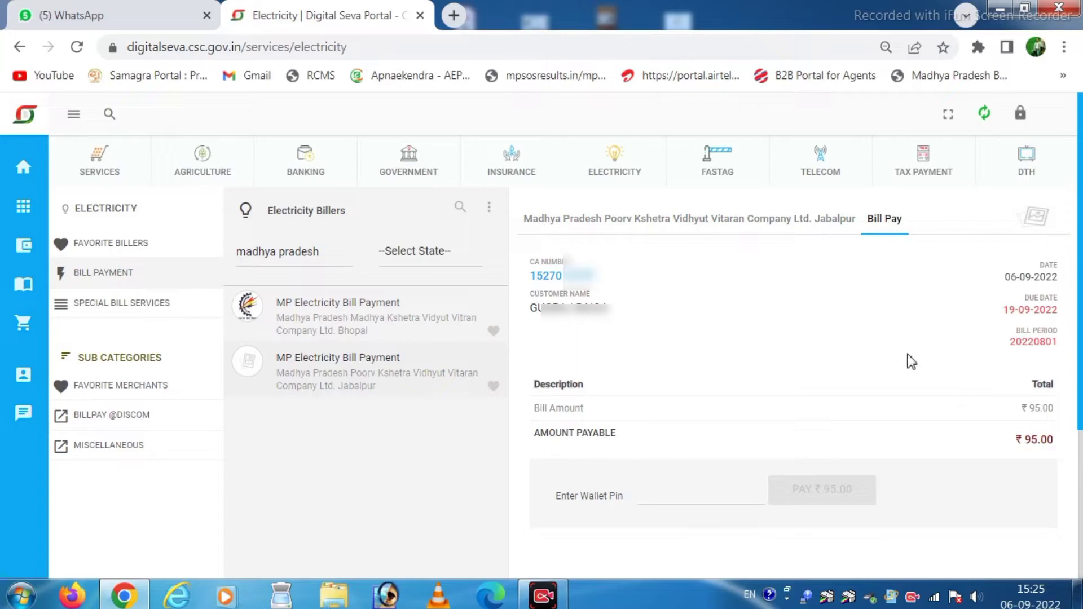
Highlight the CA number, bill date, customer name and due date 19-09-2022 on the bill.
{"action": "scroll", "coordinate": [739, 344], "scroll_direction": "down", "scroll_amount": 1}
{"action": "scroll", "coordinate": [790, 361], "scroll_direction": "up", "scroll_amount": 1}
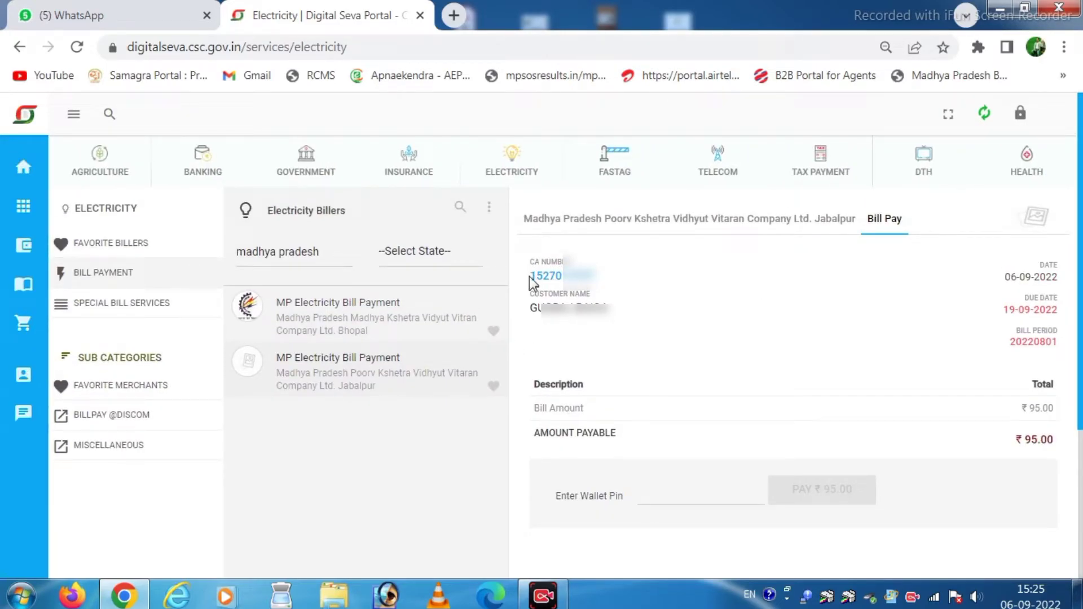
{"action": "left_click_drag", "start_coordinate": [533, 278], "coordinate": [620, 285]}
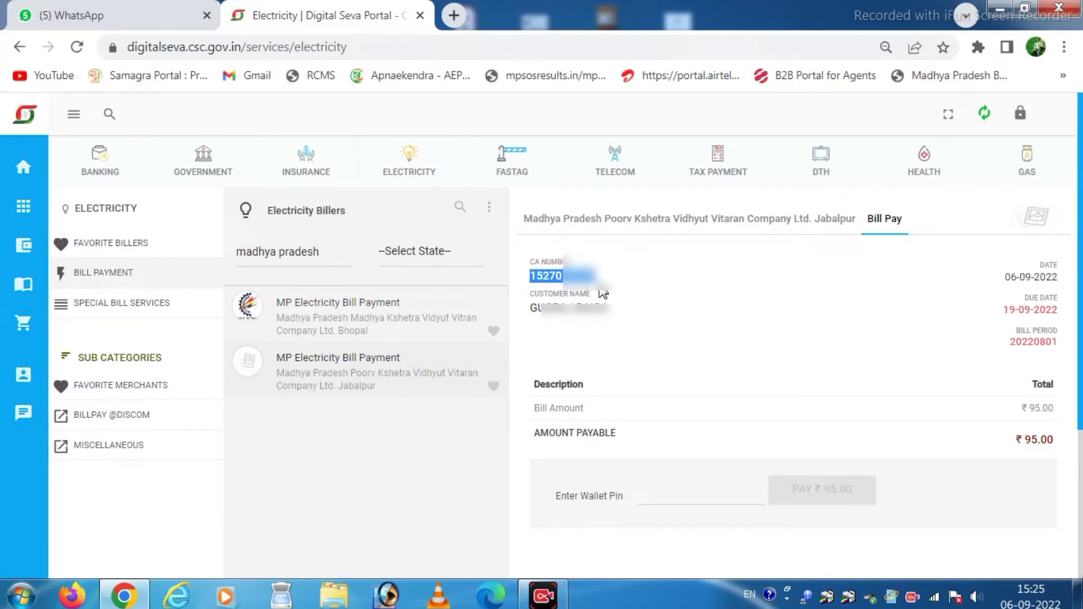
{"action": "left_click", "coordinate": [547, 278]}
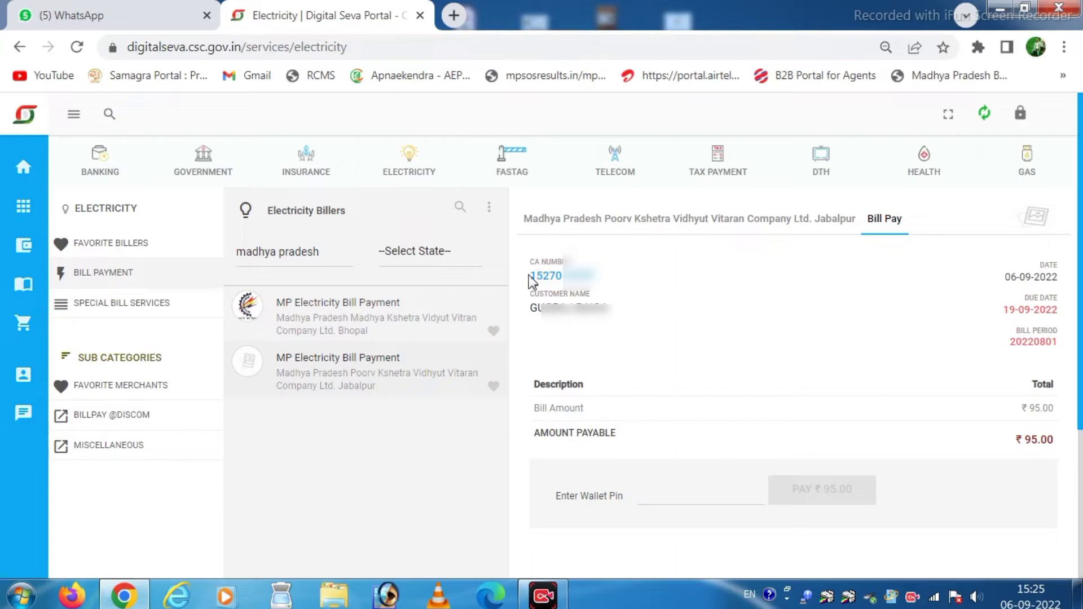
{"action": "left_click_drag", "start_coordinate": [529, 276], "coordinate": [601, 277]}
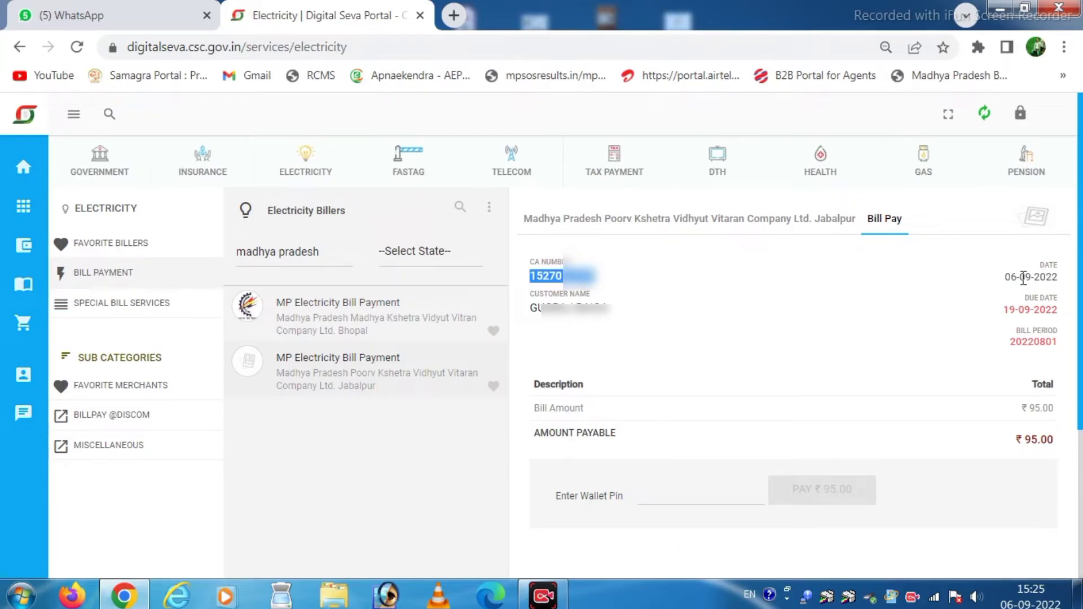
{"action": "left_click_drag", "start_coordinate": [1011, 280], "coordinate": [1072, 285]}
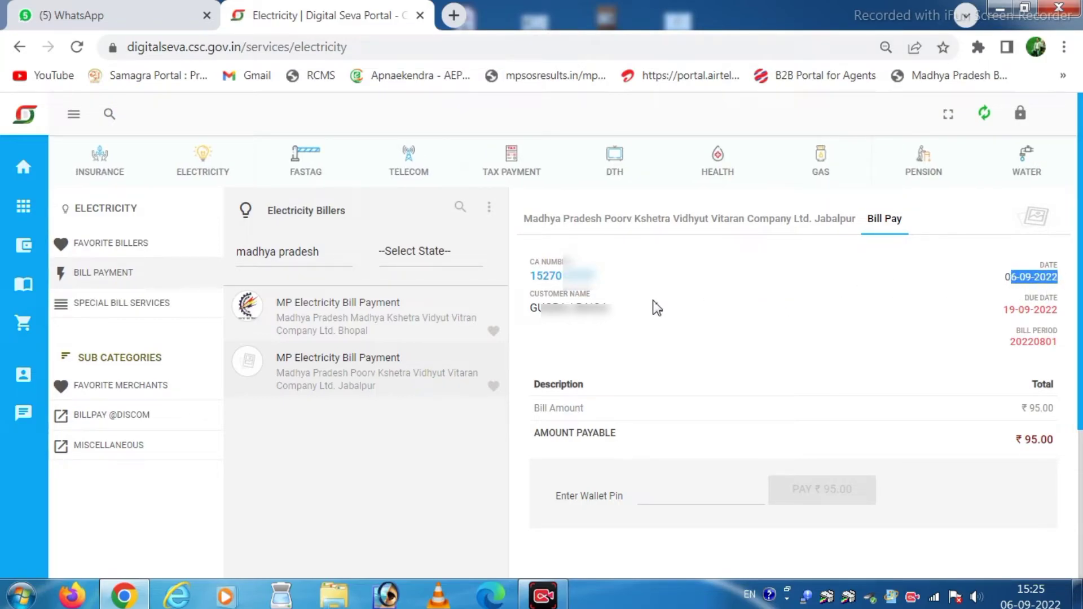
{"action": "left_click_drag", "start_coordinate": [533, 313], "coordinate": [641, 316]}
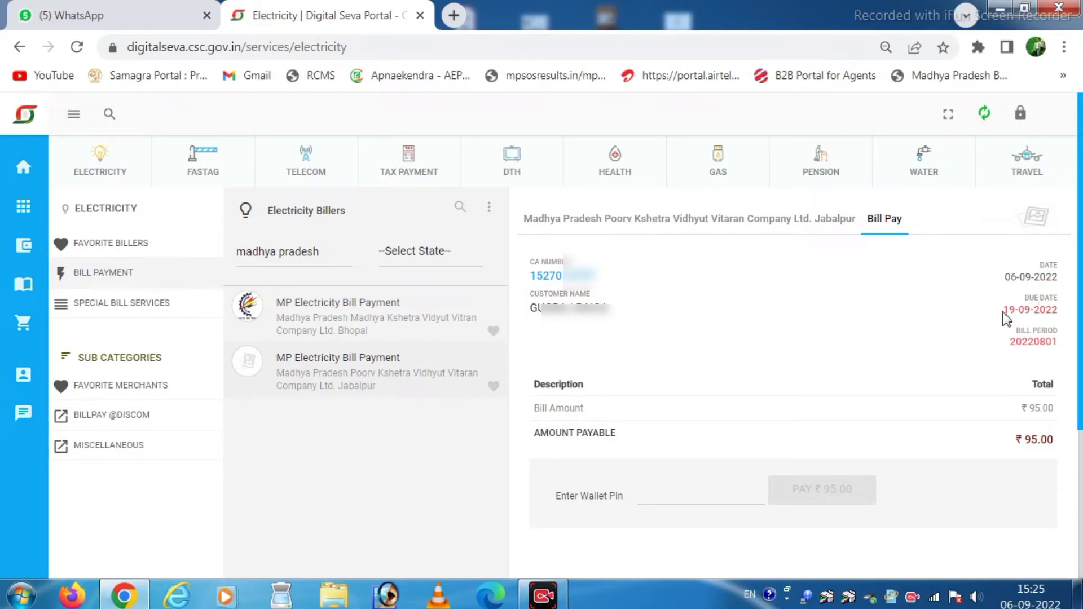
{"action": "left_click_drag", "start_coordinate": [1006, 312], "coordinate": [1066, 314]}
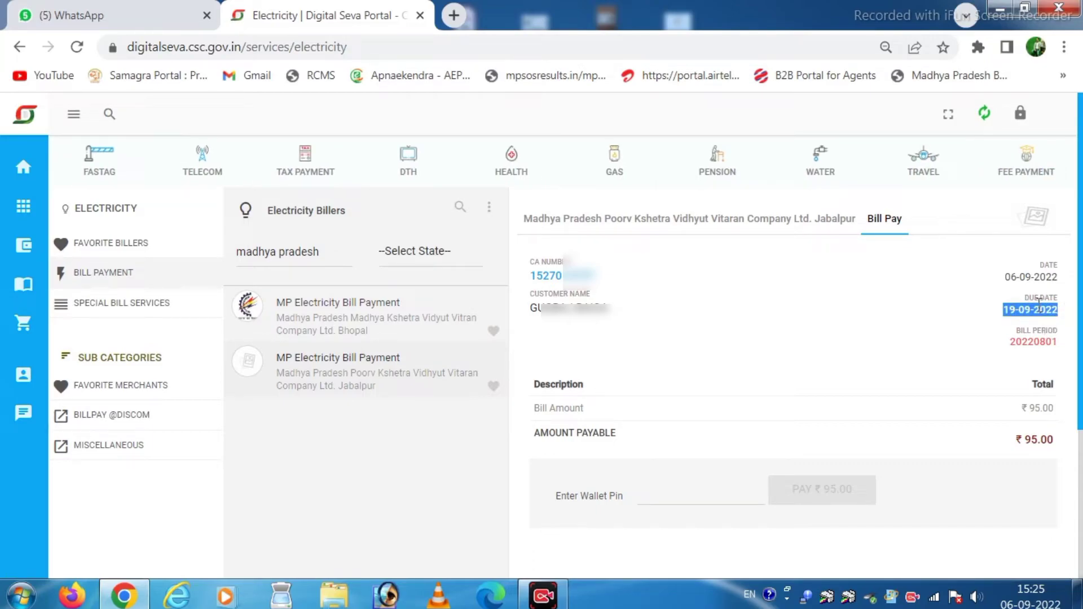
{"action": "left_click_drag", "start_coordinate": [1000, 276], "coordinate": [944, 327]}
{"action": "scroll", "coordinate": [900, 327], "scroll_direction": "down", "scroll_amount": 3}
{"action": "scroll", "coordinate": [914, 276], "scroll_direction": "up", "scroll_amount": 2}
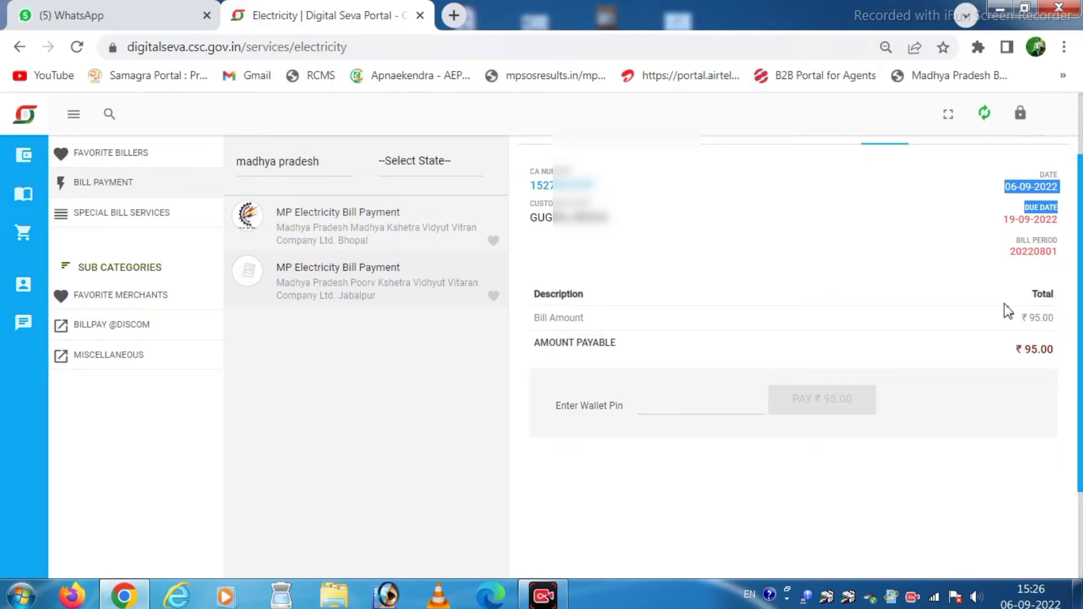
Place the cursor in the Enter Wallet Pin field below the ₹95.00 payable amount.
{"action": "scroll", "coordinate": [894, 314], "scroll_direction": "down", "scroll_amount": 2}
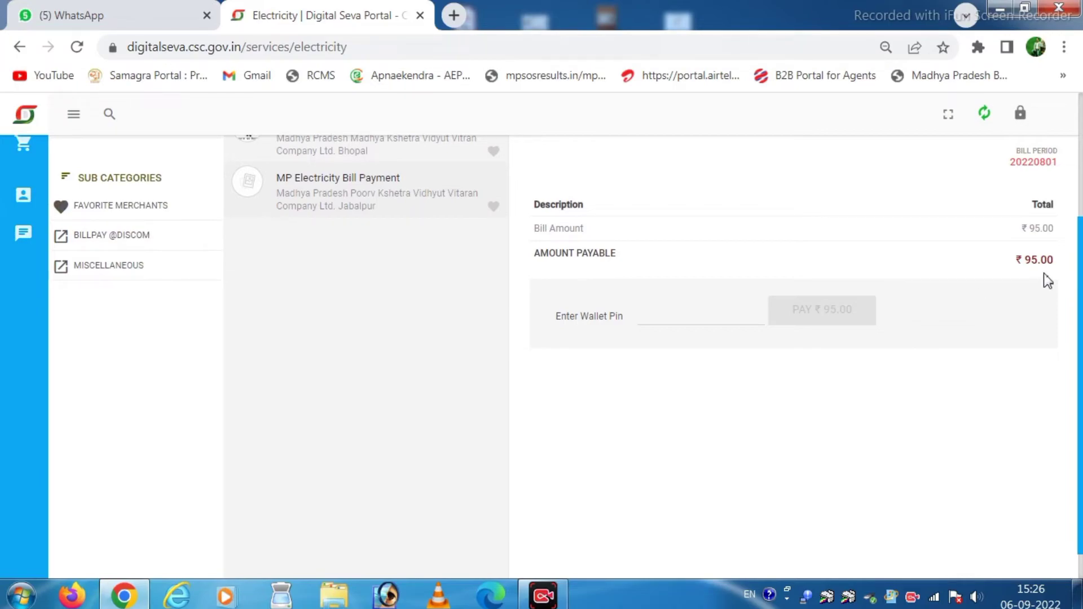
{"action": "left_click", "coordinate": [689, 317]}
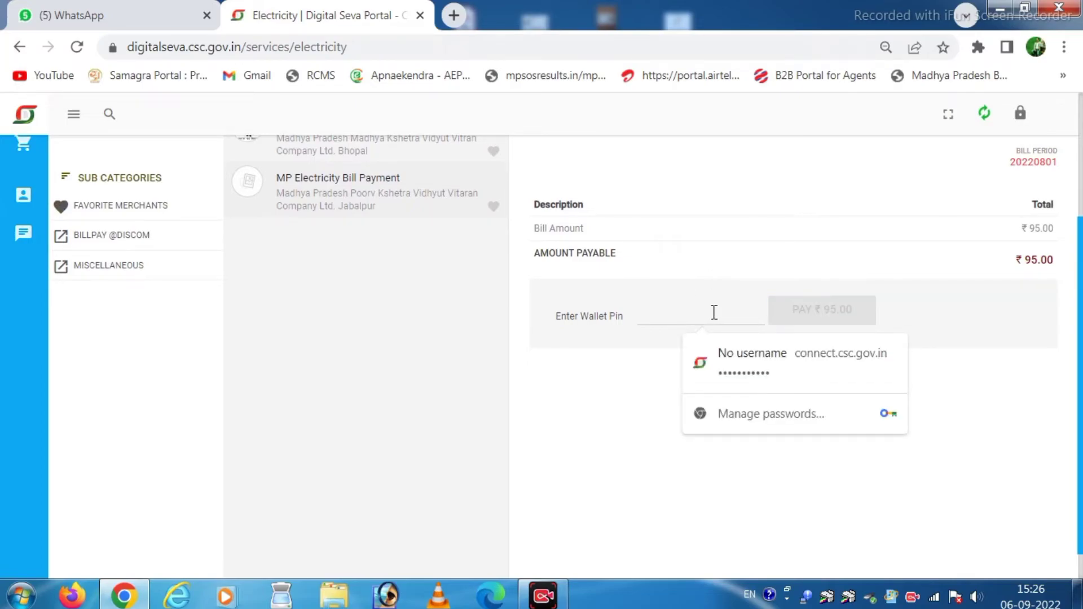